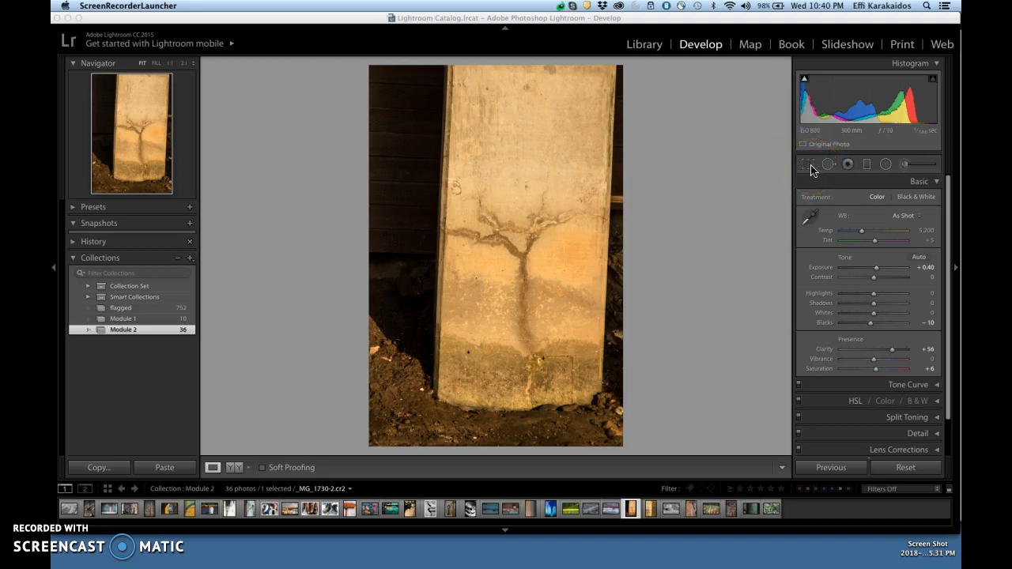
# - Straighten the cracked-pillar photo with a crop angle of -2.70 and apply the crop
pyautogui.click(810, 166)
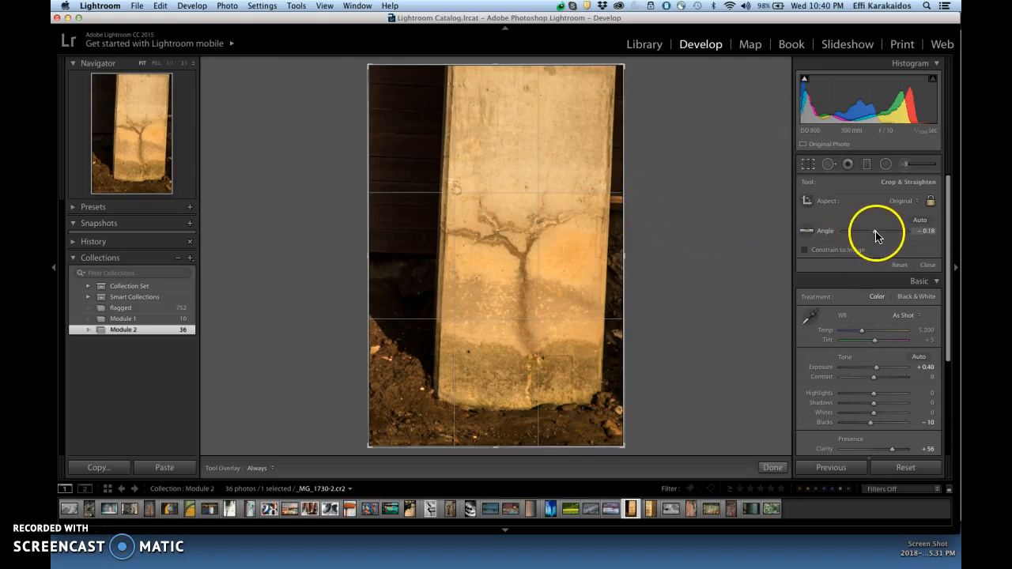
pyautogui.moveTo(875, 235); pyautogui.dragTo(874, 236)
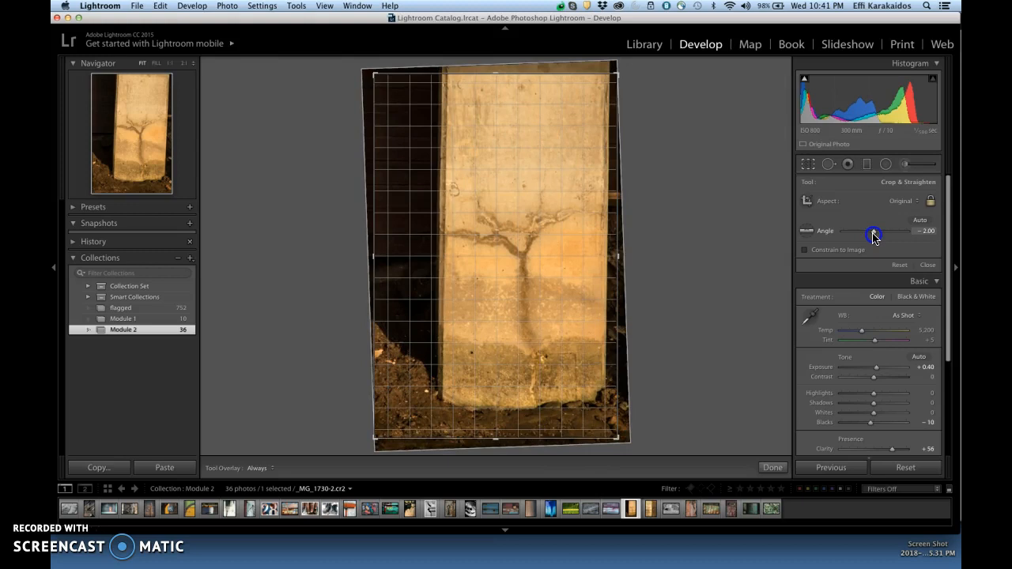
pyautogui.moveTo(874, 235); pyautogui.dragTo(875, 235)
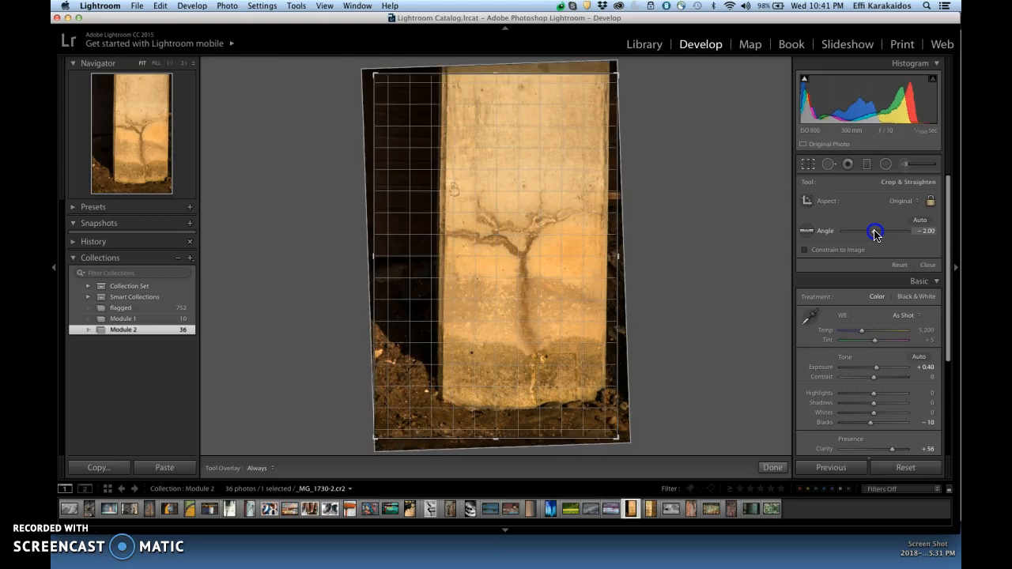
pyautogui.moveTo(875, 235); pyautogui.dragTo(875, 235)
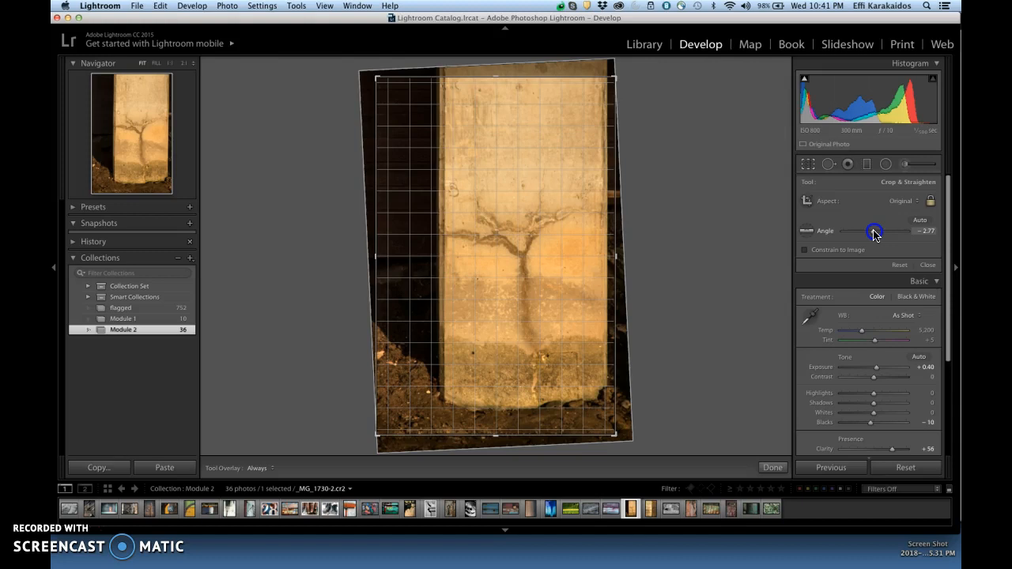
pyautogui.moveTo(873, 233); pyautogui.dragTo(873, 234)
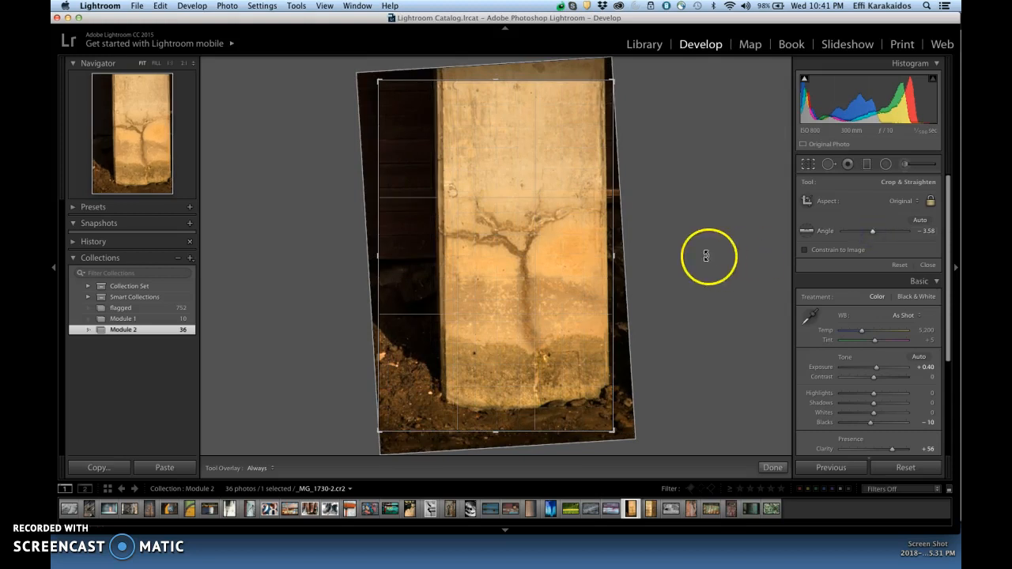
pyautogui.moveTo(706, 255); pyautogui.dragTo(711, 262)
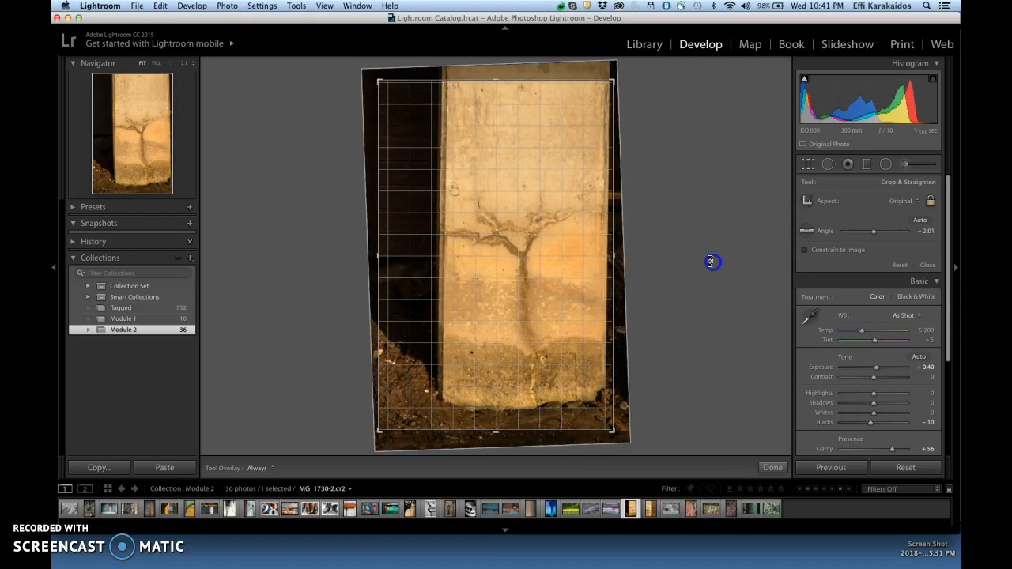
pyautogui.moveTo(711, 261); pyautogui.dragTo(709, 259)
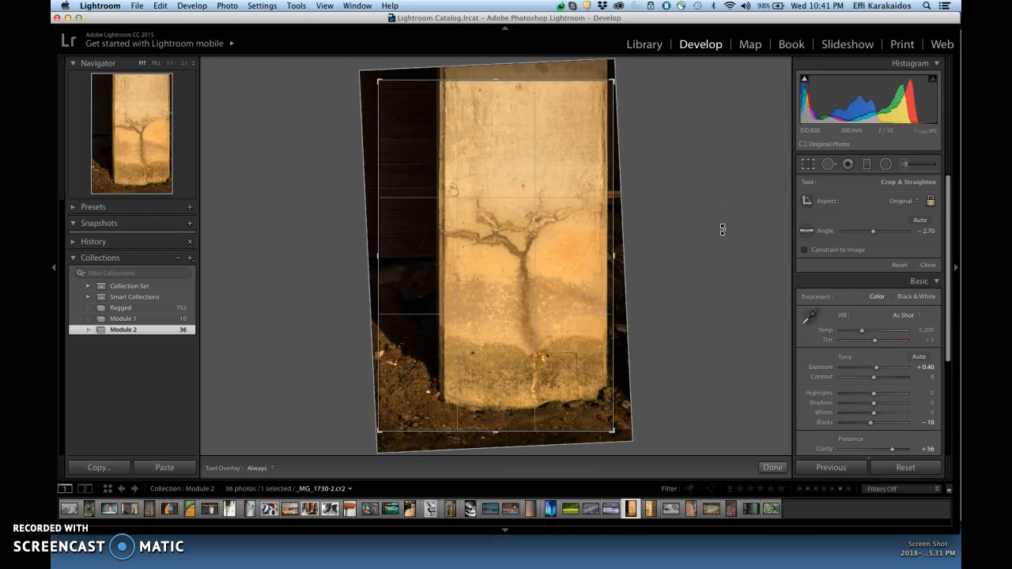
pyautogui.click(806, 167)
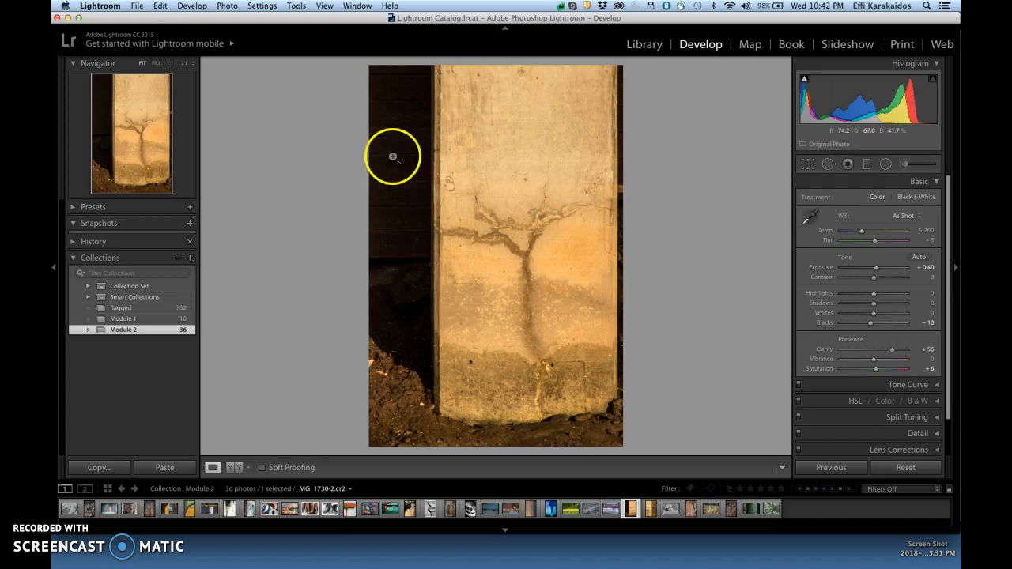
# - Show the edit history, reopen the pillar photo's crop, and resize the frame proportionally from its upper-right corner, in and back out
pyautogui.click(73, 245)
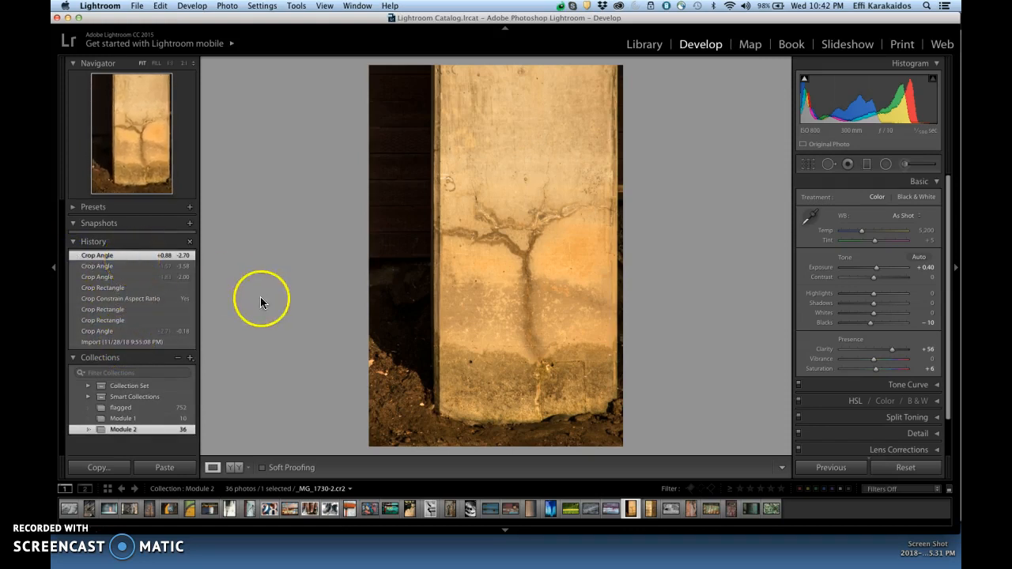
pyautogui.click(807, 166)
pyautogui.click(665, 252)
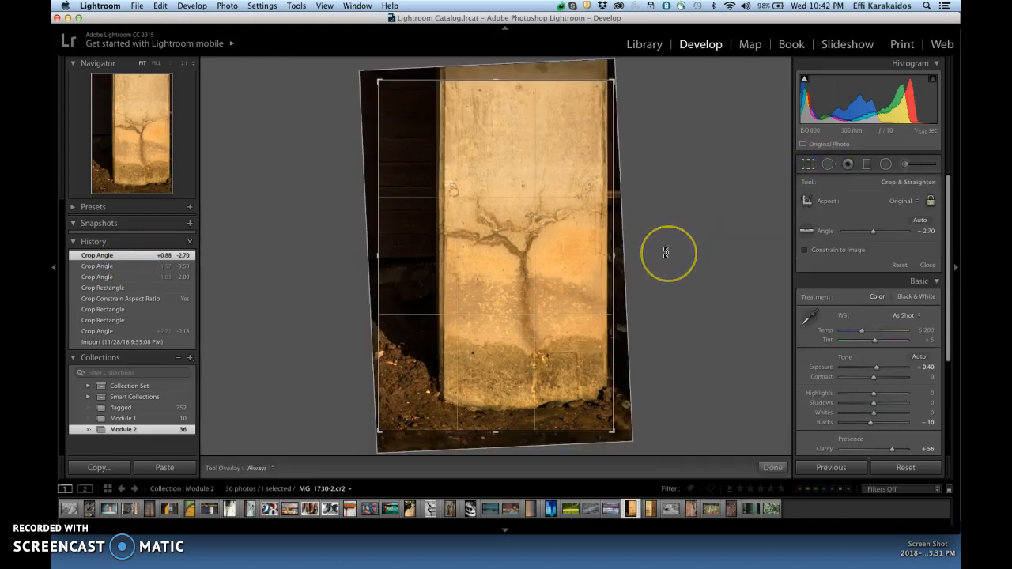
pyautogui.click(637, 179)
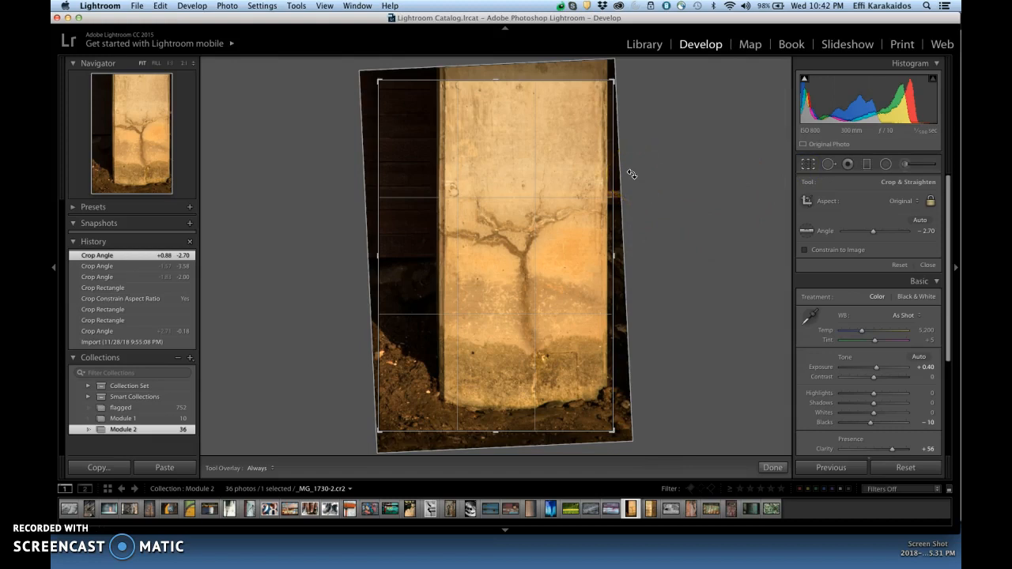
pyautogui.click(804, 83)
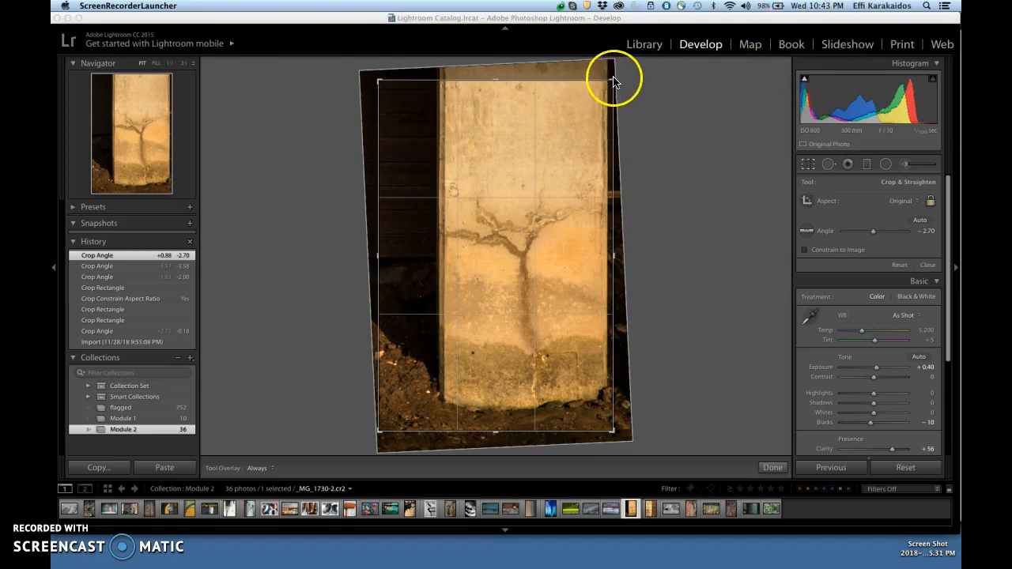
pyautogui.click(632, 91)
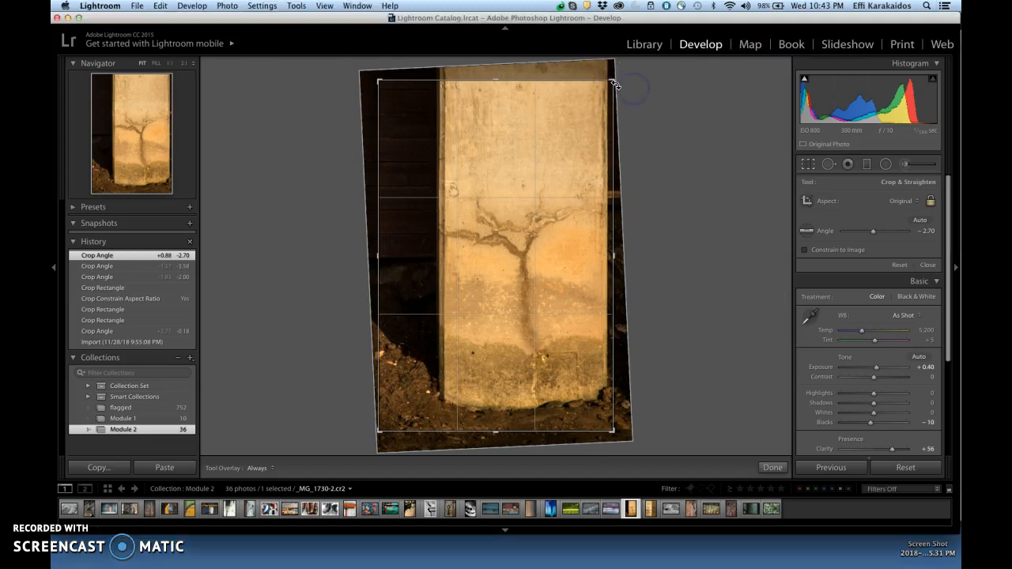
pyautogui.moveTo(613, 81); pyautogui.dragTo(597, 95)
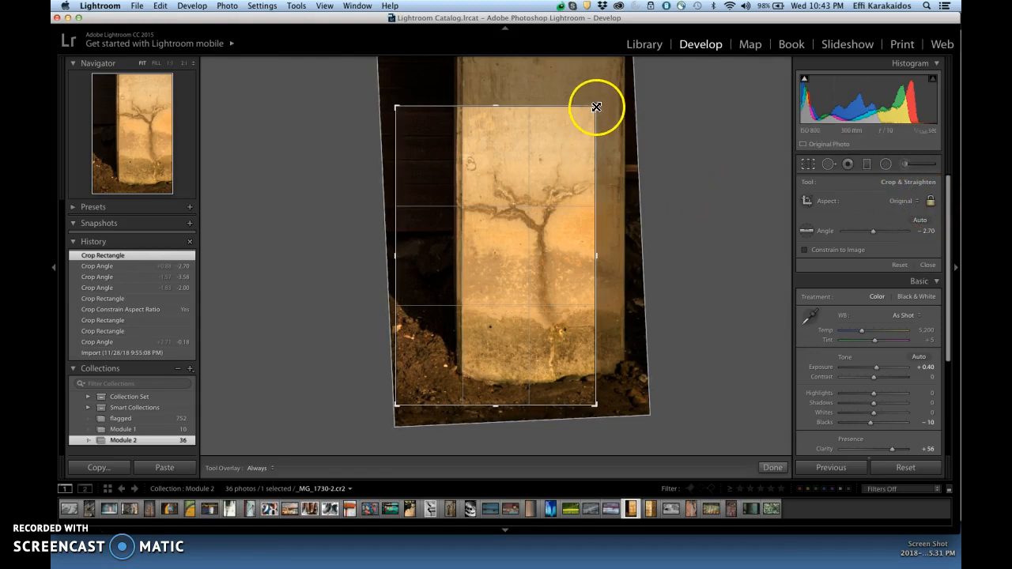
pyautogui.moveTo(593, 106); pyautogui.dragTo(626, 74)
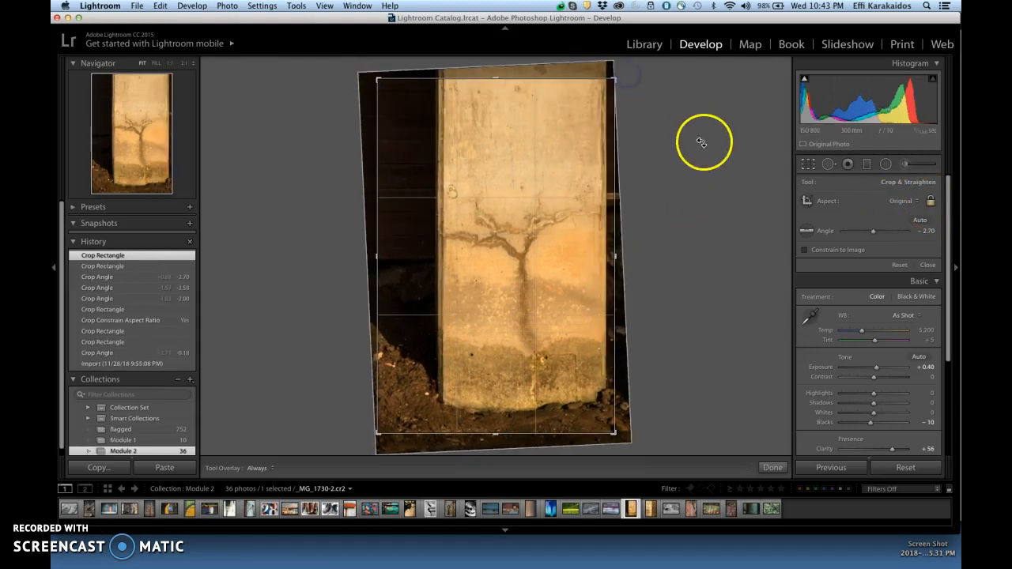
# - Unlock the crop's aspect ratio, and try lowering only the frame's upper edge before undoing that crop change
pyautogui.click(926, 203)
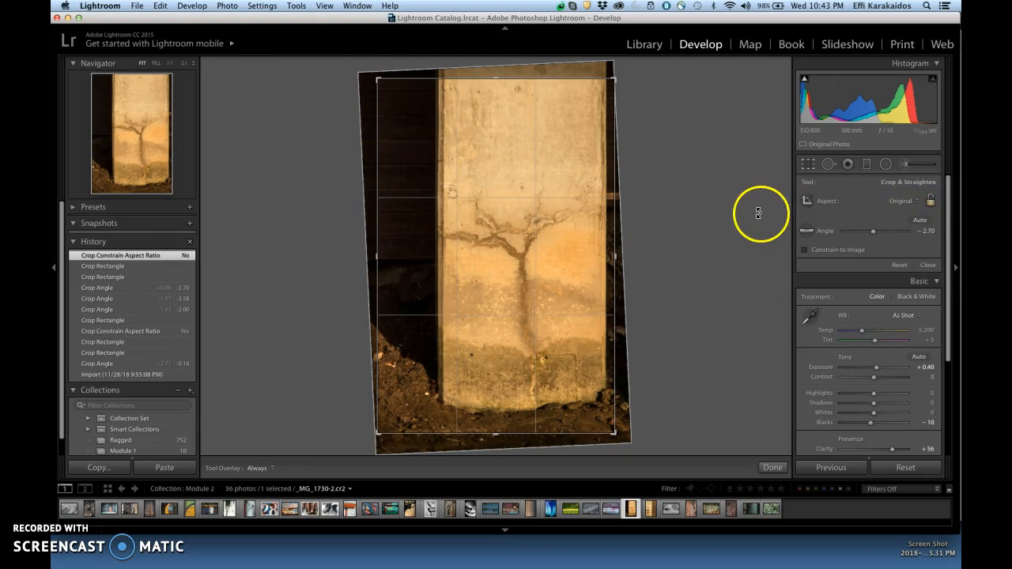
pyautogui.moveTo(511, 84); pyautogui.dragTo(511, 129)
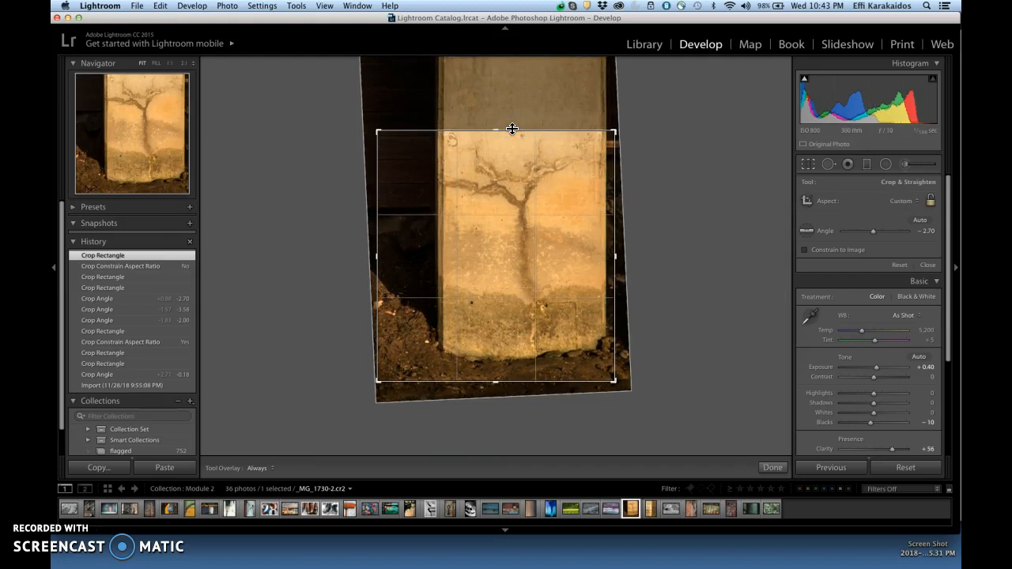
pyautogui.press('super+z')
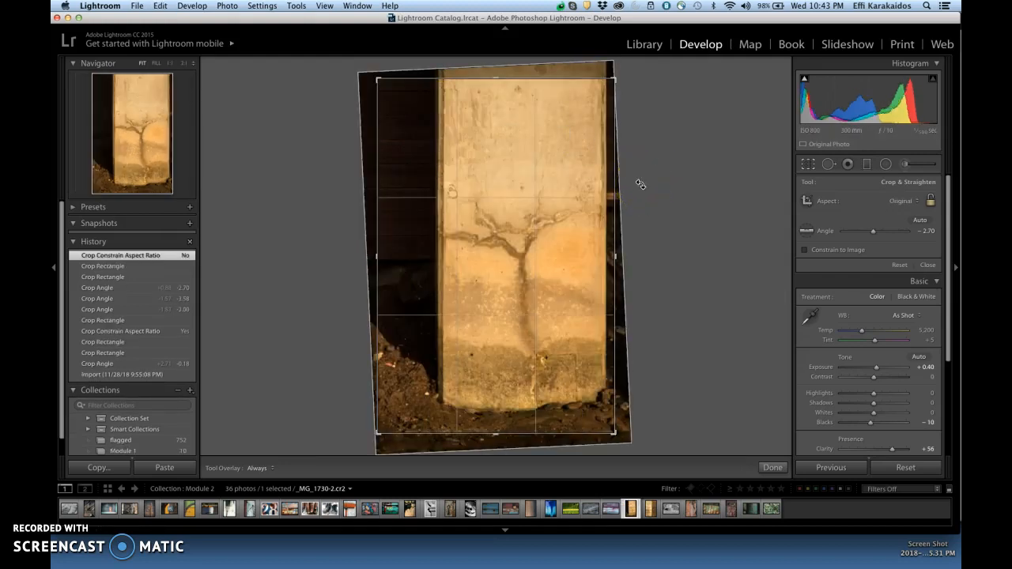
# - Try the 4 x 5 / 8 x 10 aspect ratio on the pillar photo's crop, and undo it
pyautogui.click(917, 202)
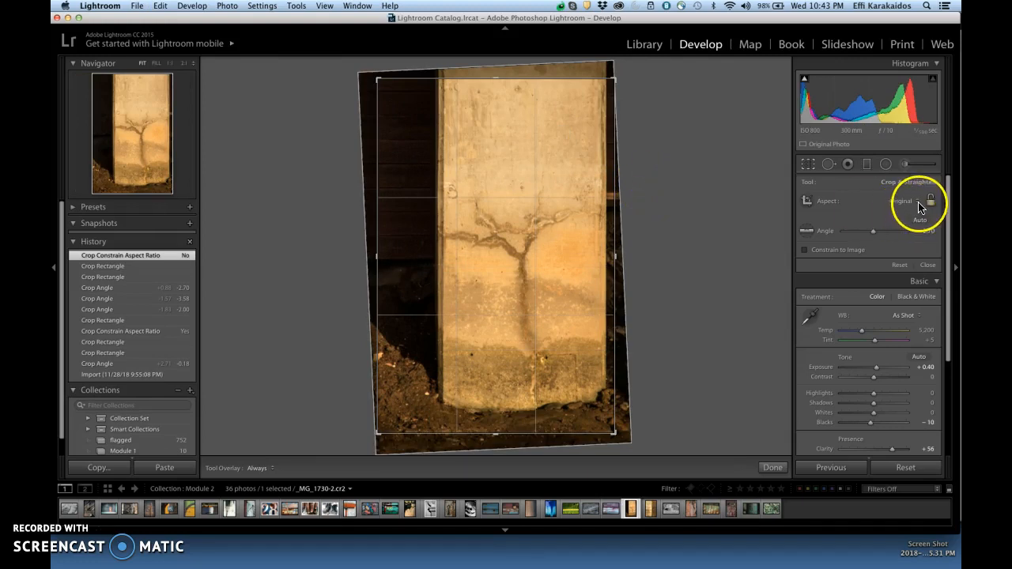
pyautogui.click(917, 203)
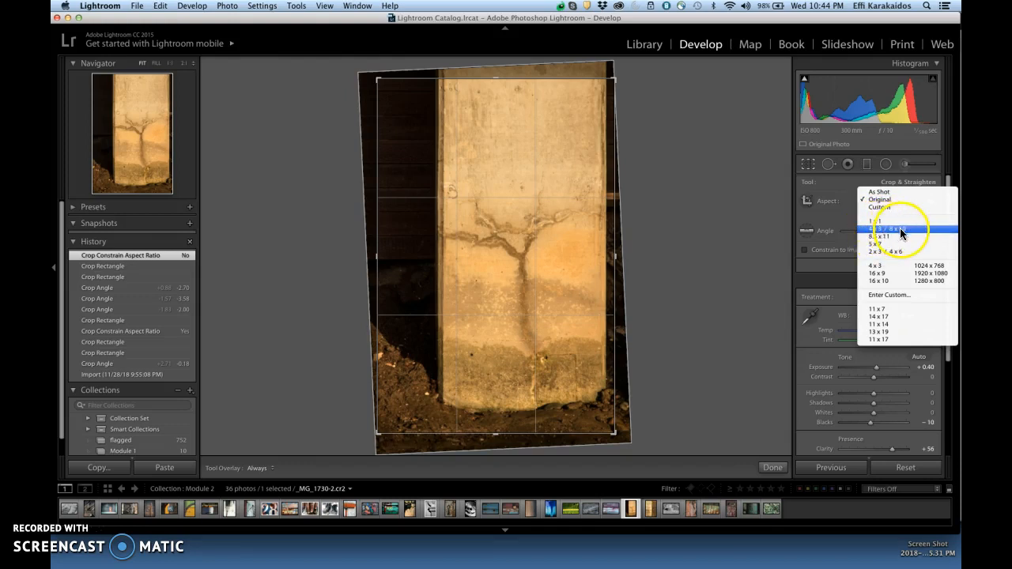
pyautogui.click(901, 229)
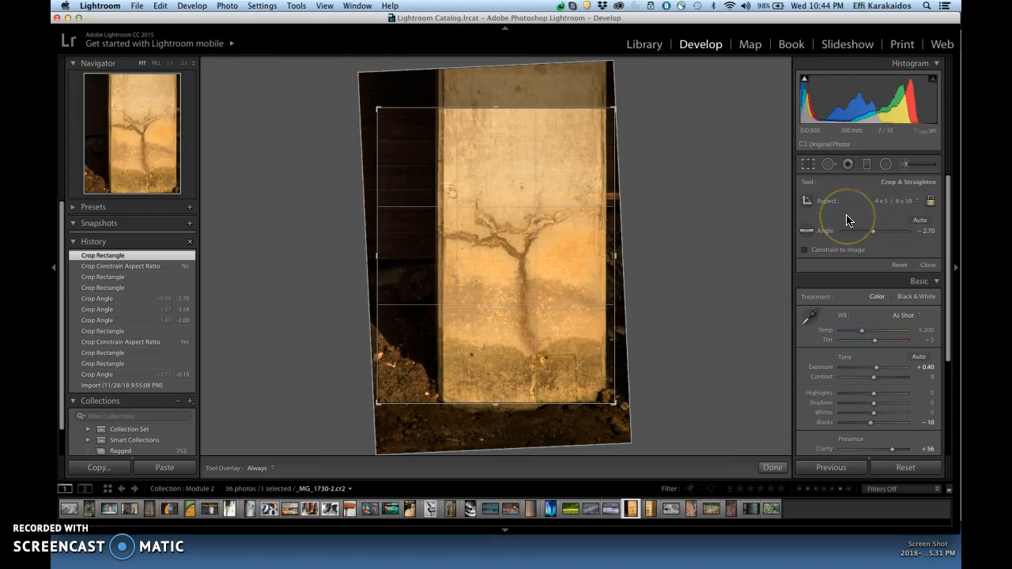
pyautogui.press('super+z')
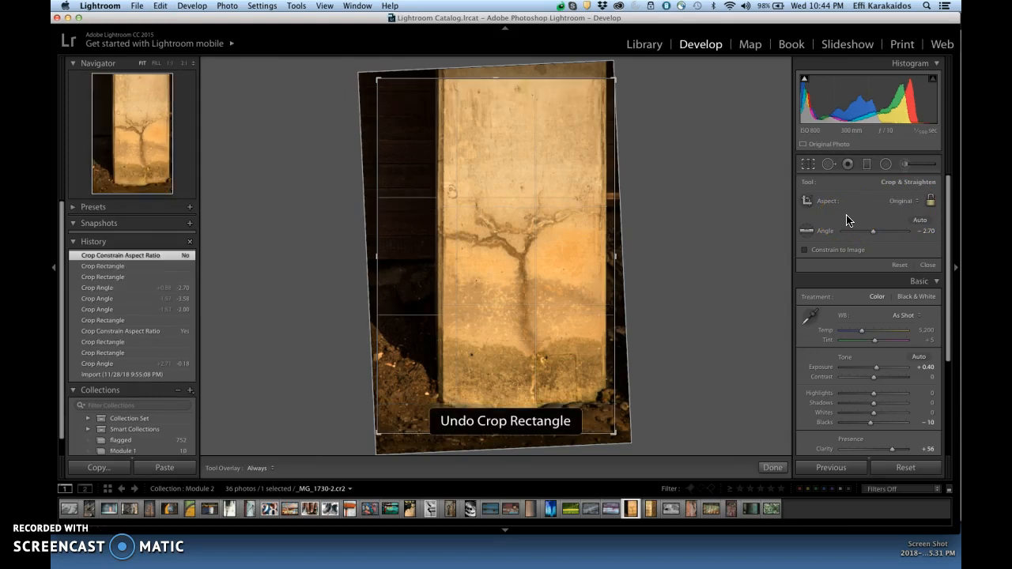
pyautogui.click(917, 204)
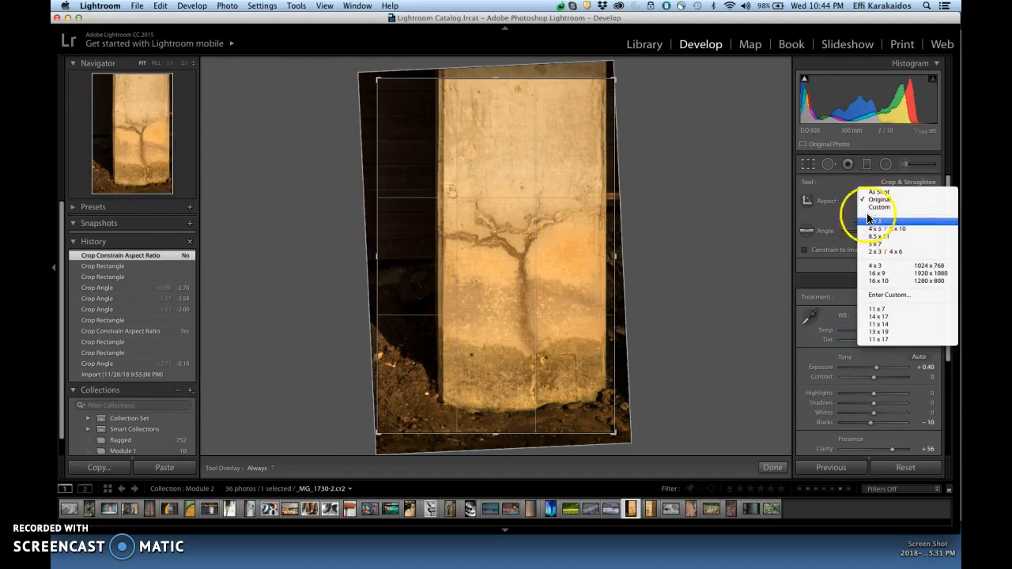
pyautogui.click(758, 221)
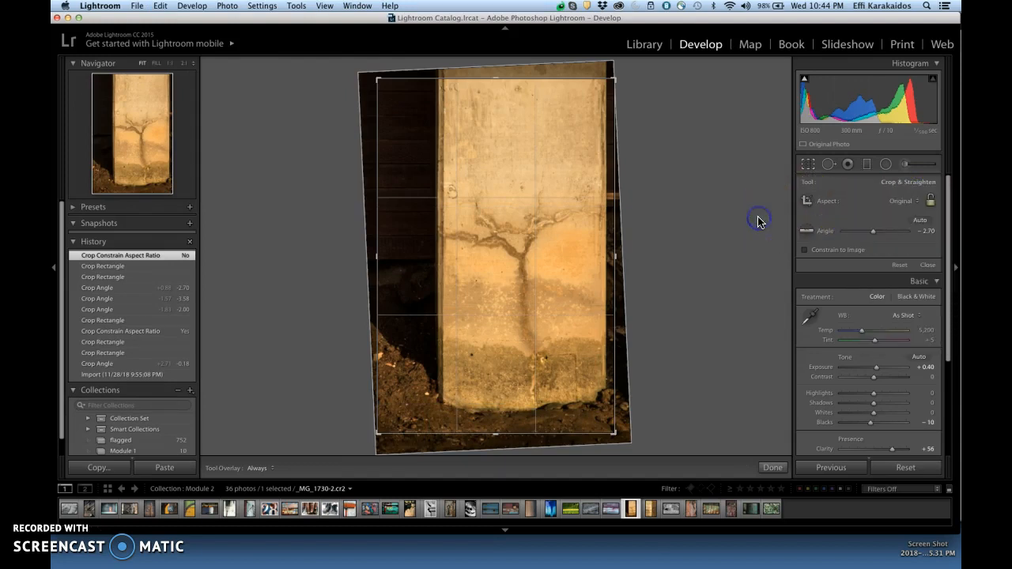
# - Close the pillar photo's crop, and straighten the blue tailgate photo IMG_5843-2.cr2 with a crop angle of -0.39
pyautogui.click(807, 164)
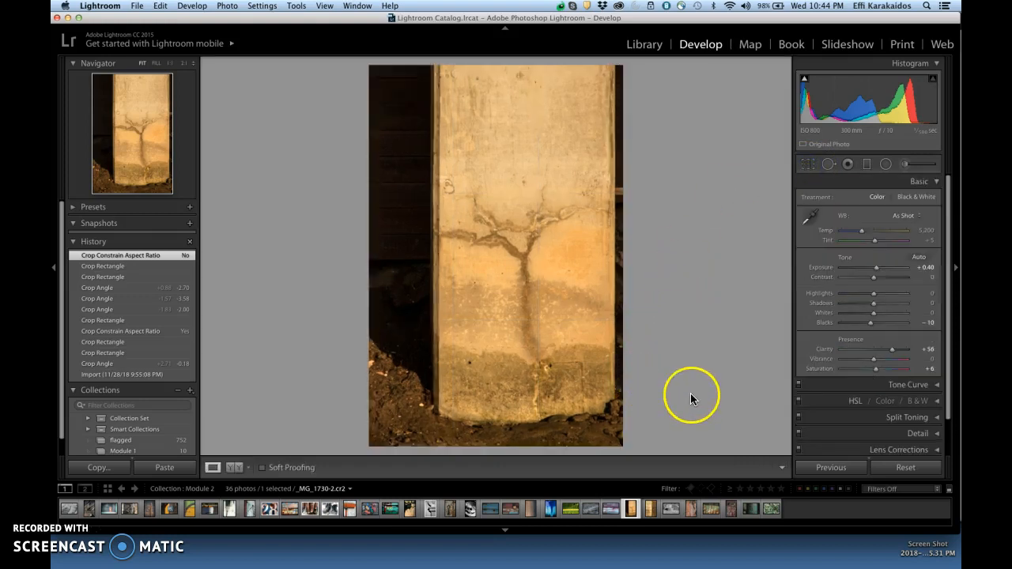
pyautogui.click(490, 512)
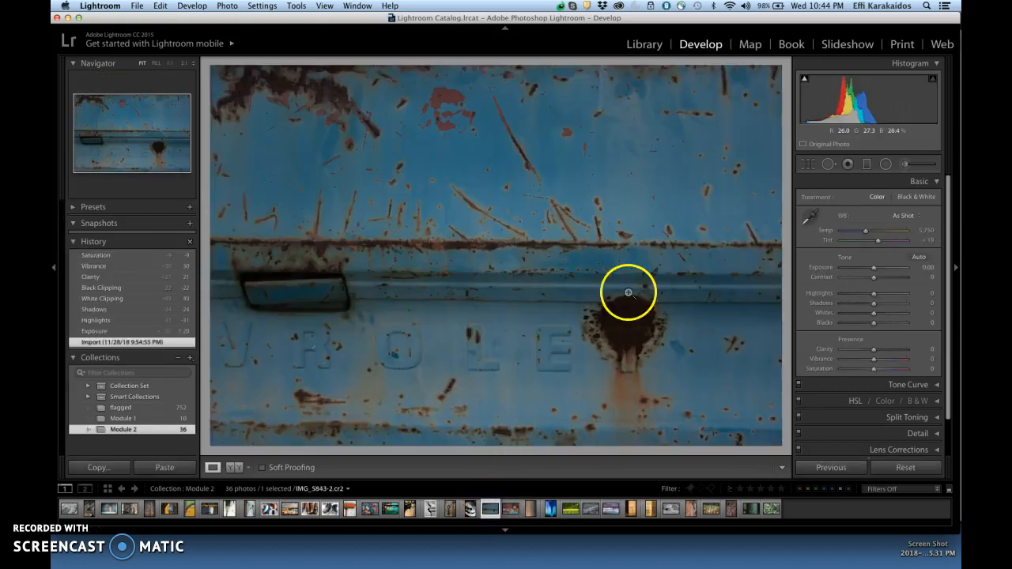
pyautogui.click(808, 167)
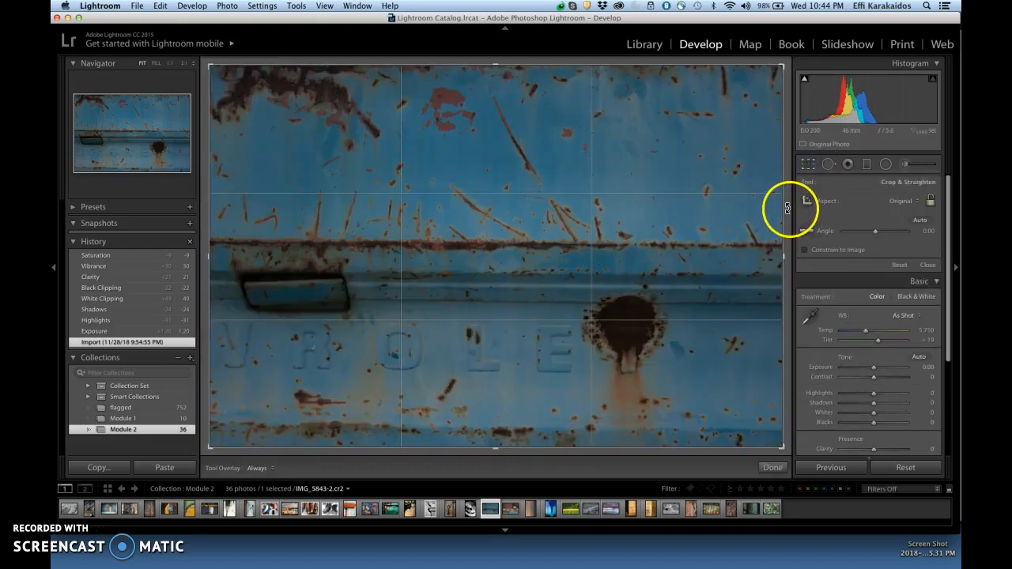
pyautogui.moveTo(787, 207); pyautogui.dragTo(787, 207)
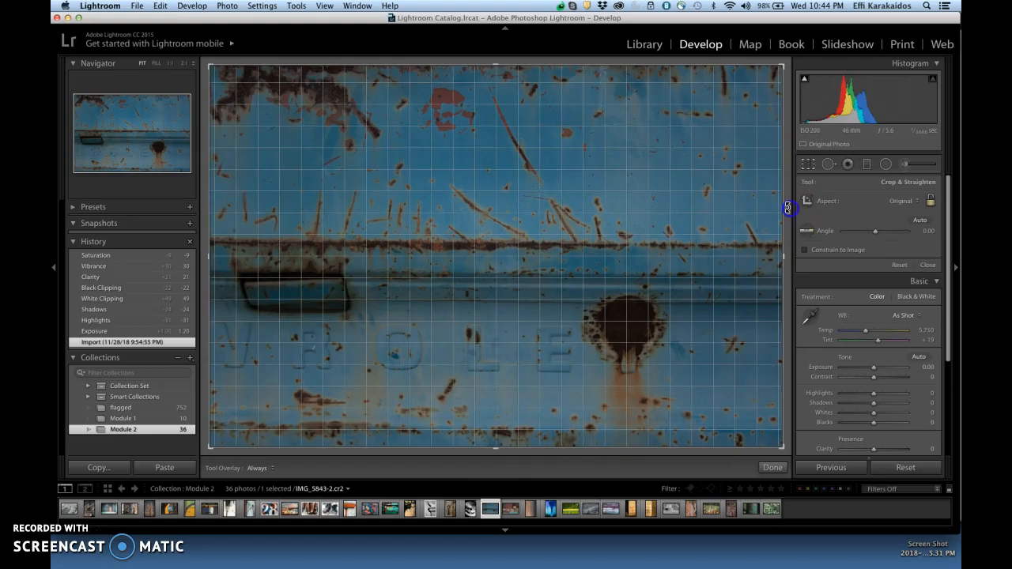
pyautogui.moveTo(787, 207); pyautogui.dragTo(787, 206)
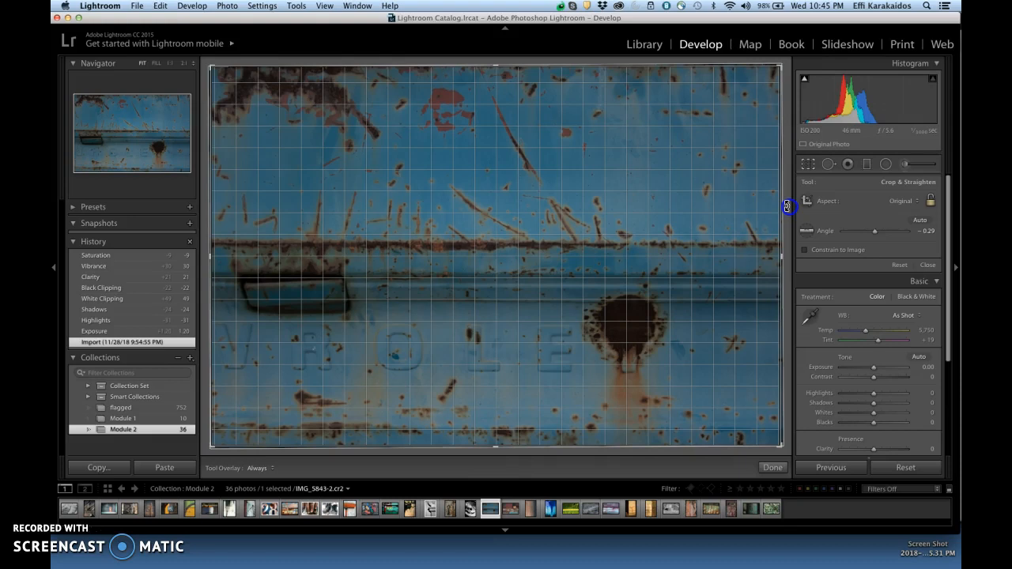
pyautogui.moveTo(788, 206); pyautogui.dragTo(787, 205)
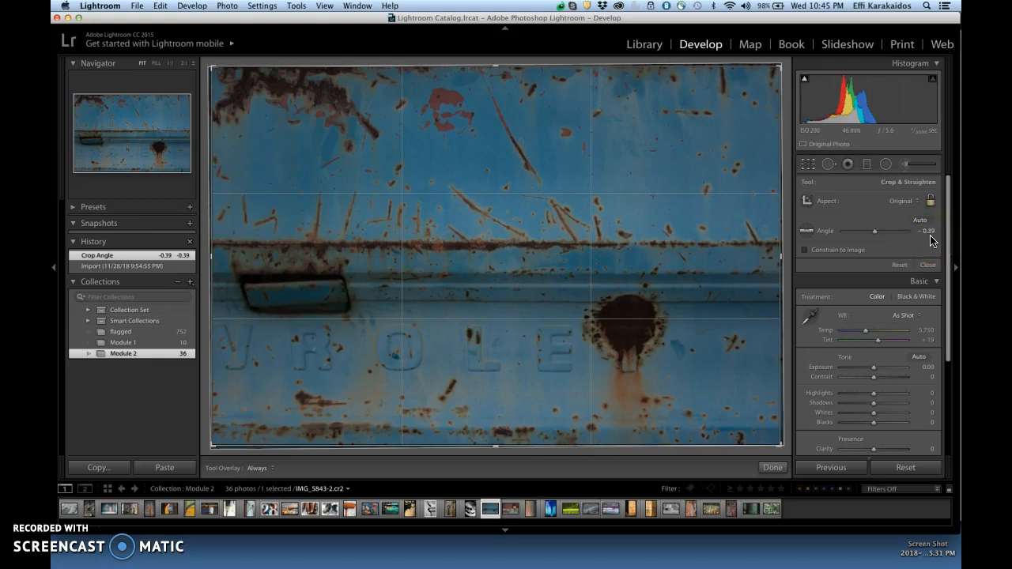
pyautogui.click(807, 164)
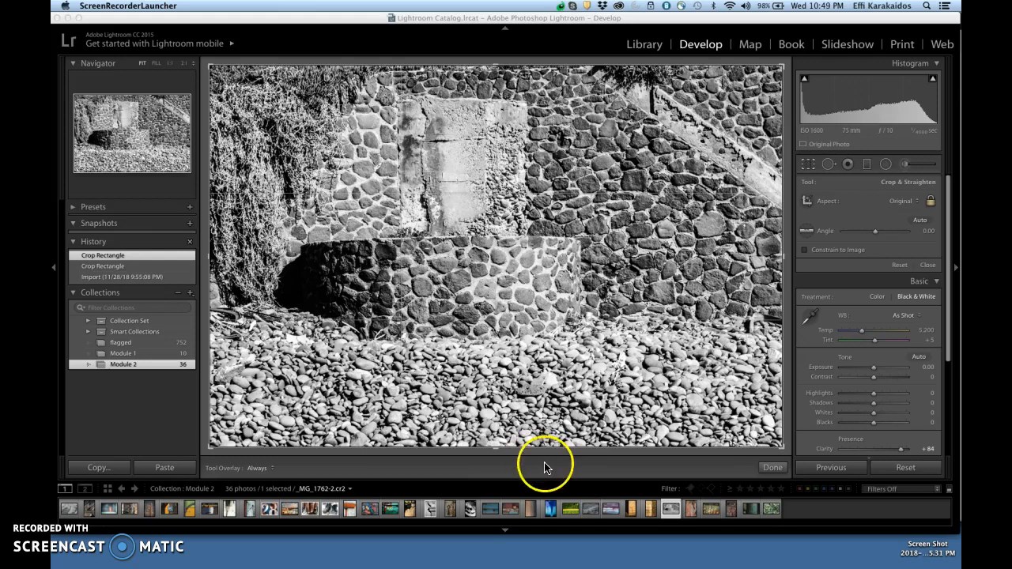
# - Crop the black-and-white stone wall photo _MG_1762-2.cr2 tightly around the concrete panel, reposition the image within the frame, and apply the crop
pyautogui.click(676, 471)
pyautogui.click(667, 513)
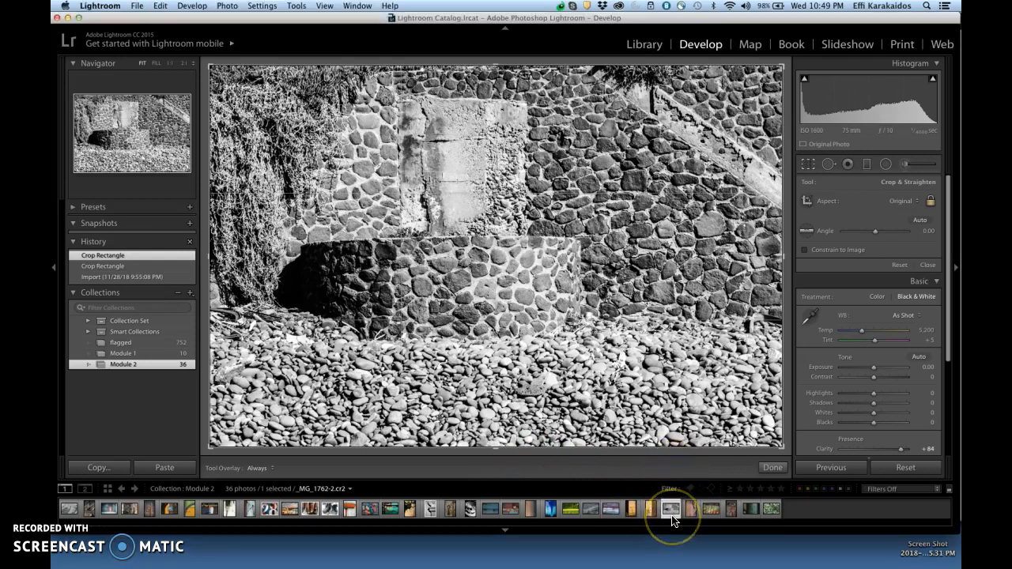
pyautogui.click(670, 513)
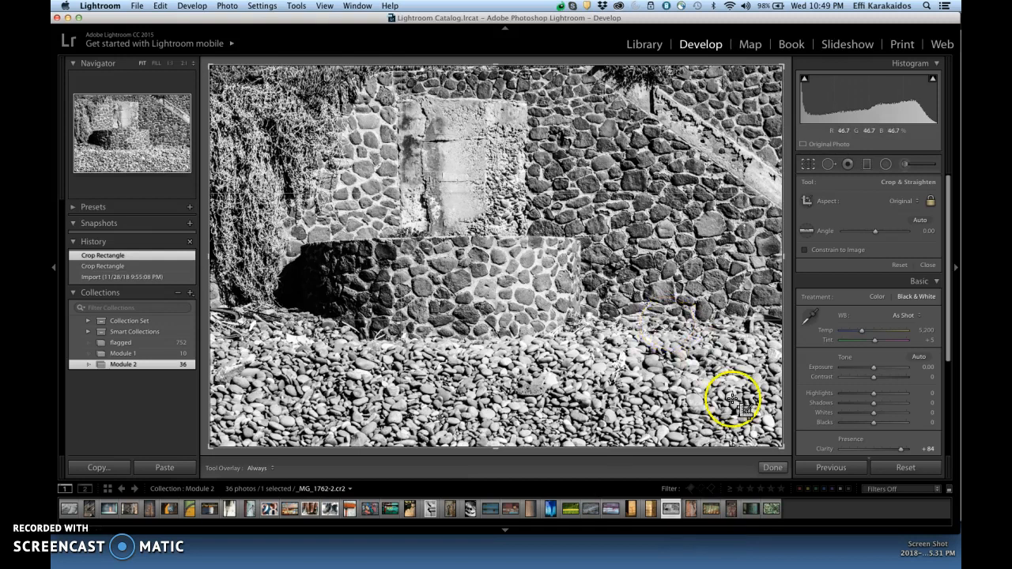
pyautogui.moveTo(780, 447); pyautogui.dragTo(692, 369)
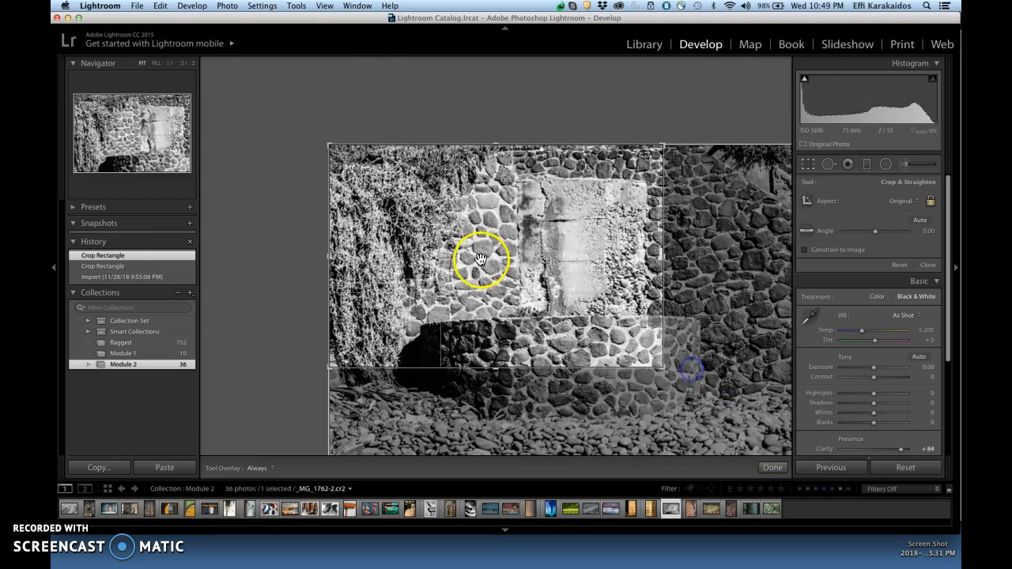
pyautogui.moveTo(331, 147); pyautogui.dragTo(390, 168)
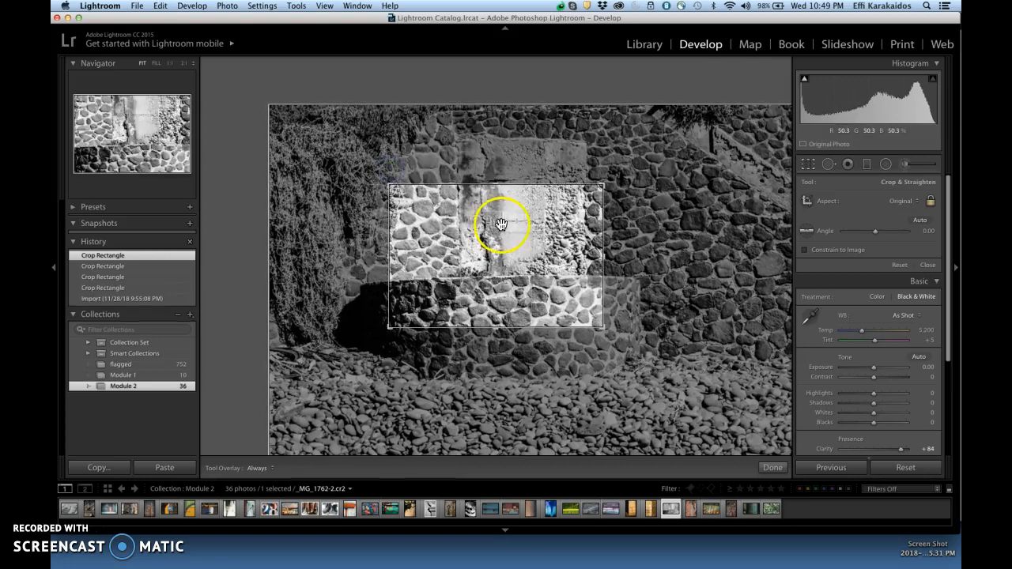
pyautogui.moveTo(508, 226); pyautogui.dragTo(508, 261)
pyautogui.press('Return')
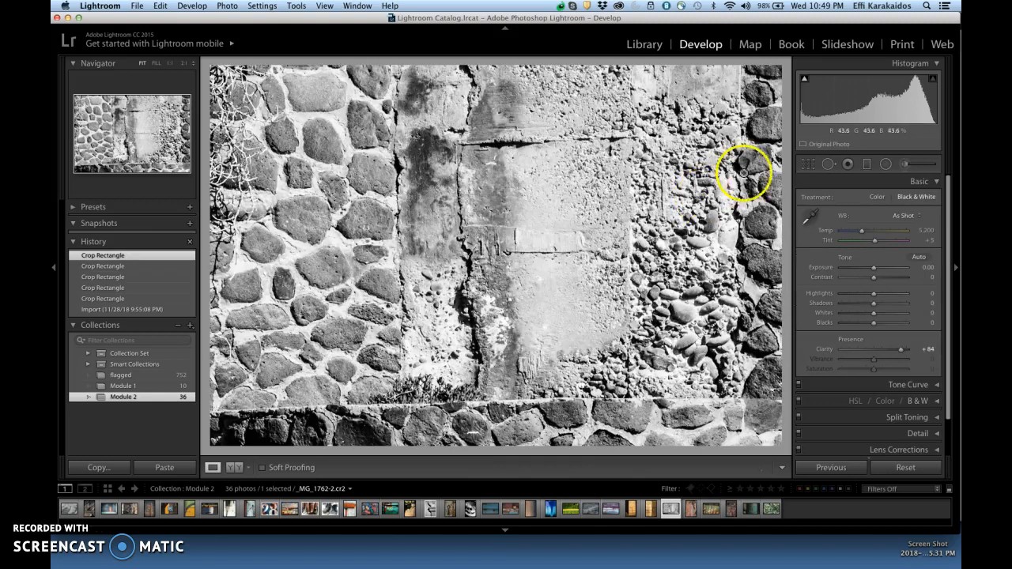
# - Reopen the stone wall photo's crop, enlarge the frame slightly to include more of the surrounding stones, and close the crop
pyautogui.click(810, 166)
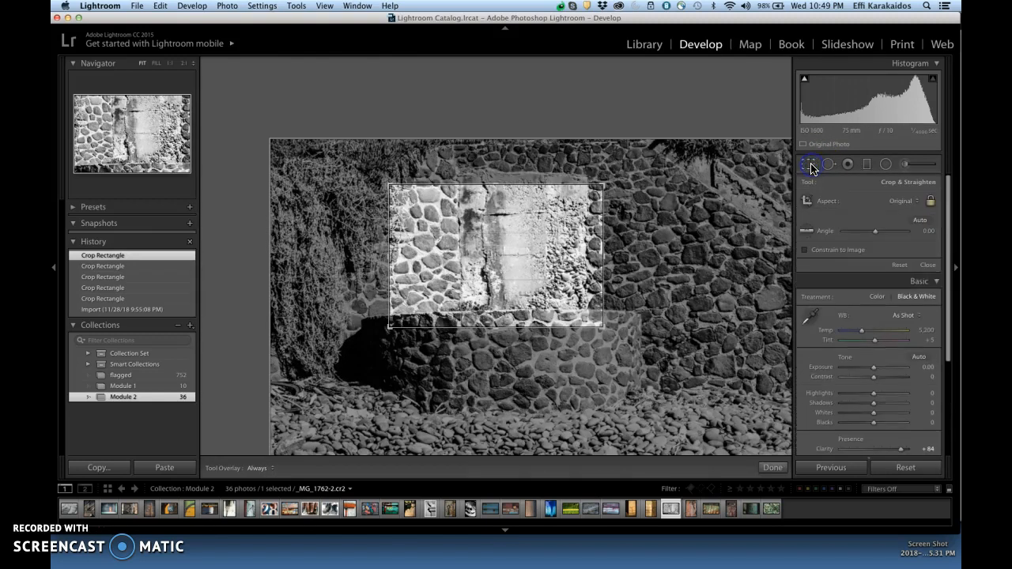
pyautogui.moveTo(598, 332); pyautogui.dragTo(632, 341)
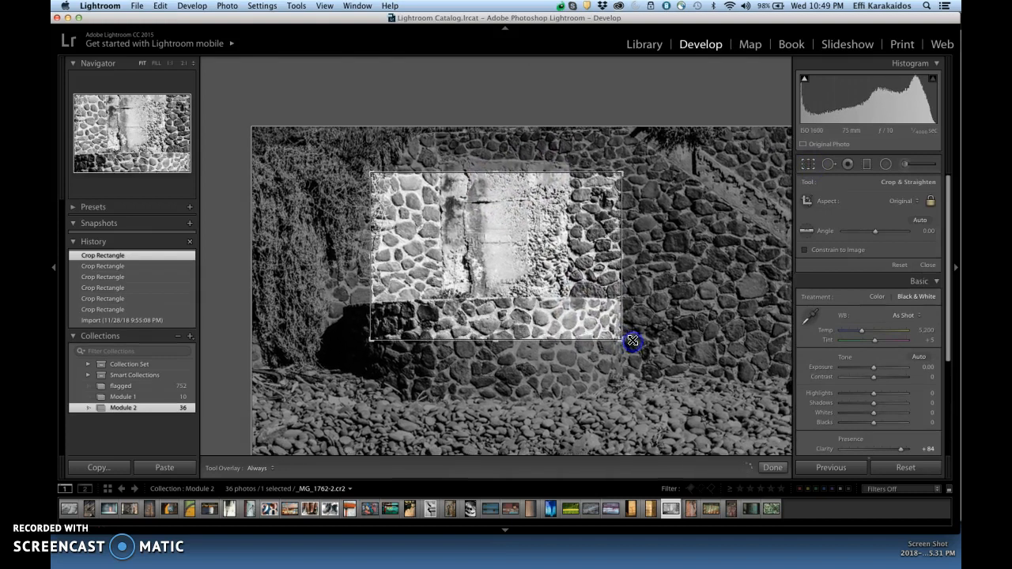
pyautogui.click(807, 165)
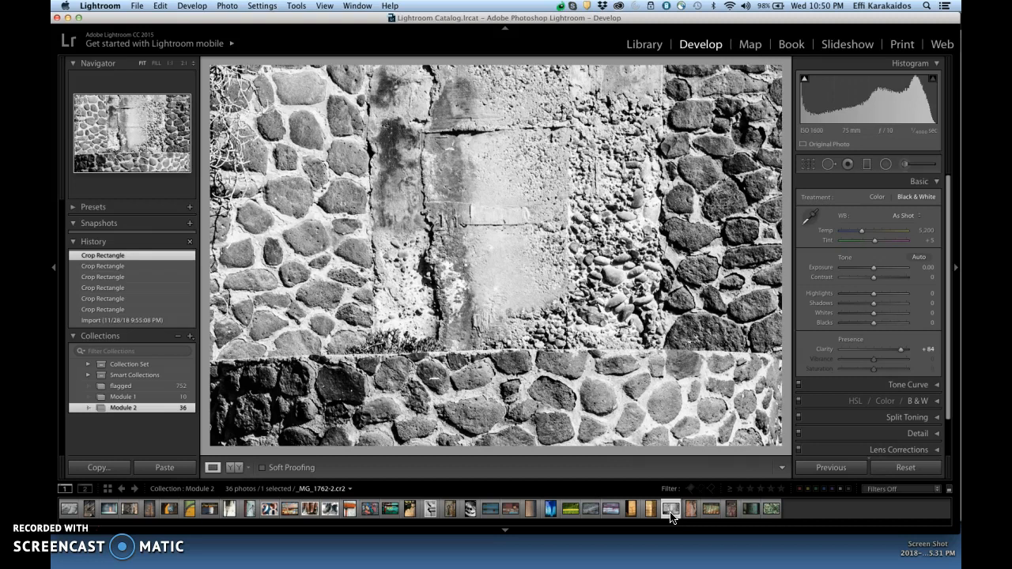
# - Reopen the stone wall photo's crop and revert the photo to its Import state in the edit history
pyautogui.click(808, 166)
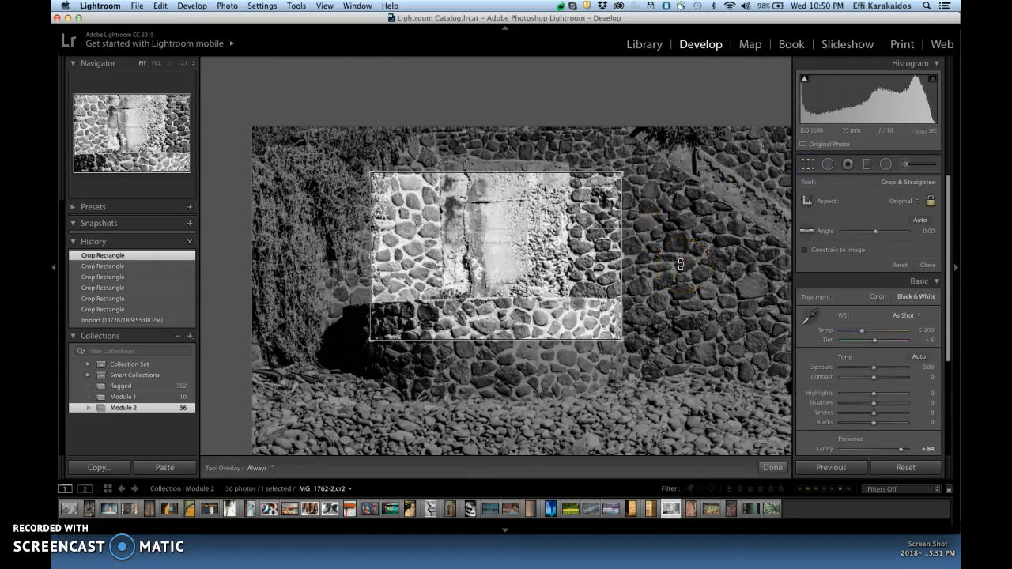
pyautogui.click(139, 321)
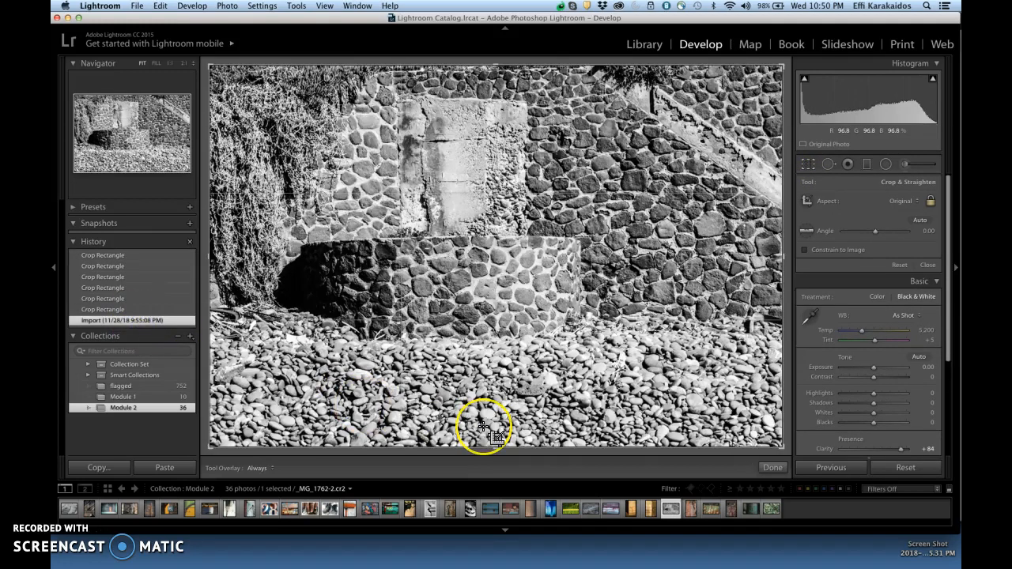